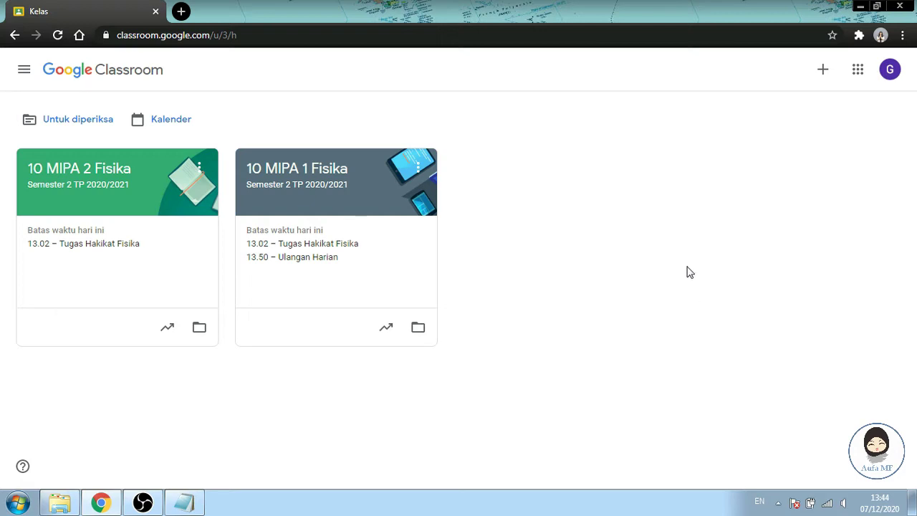
- Open the 10 MIPA 1 Fisika class and go to its classwork list
{"action": "left_click", "coordinate": [335, 183]}
{"action": "left_click", "coordinate": [420, 84]}
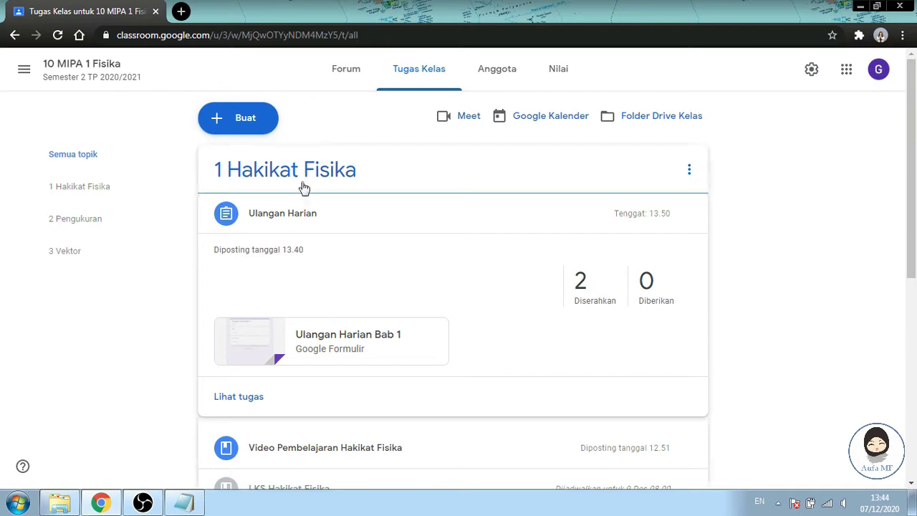
- Start a new assignment, try attaching a newly created blank Google Form, and remove that attachment
{"action": "left_click", "coordinate": [246, 126]}
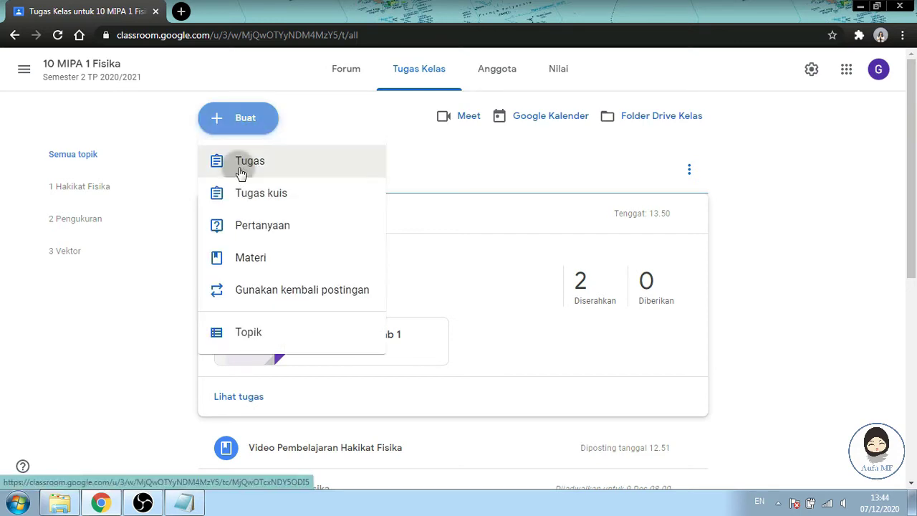
{"action": "left_click", "coordinate": [241, 171]}
{"action": "left_click", "coordinate": [182, 259]}
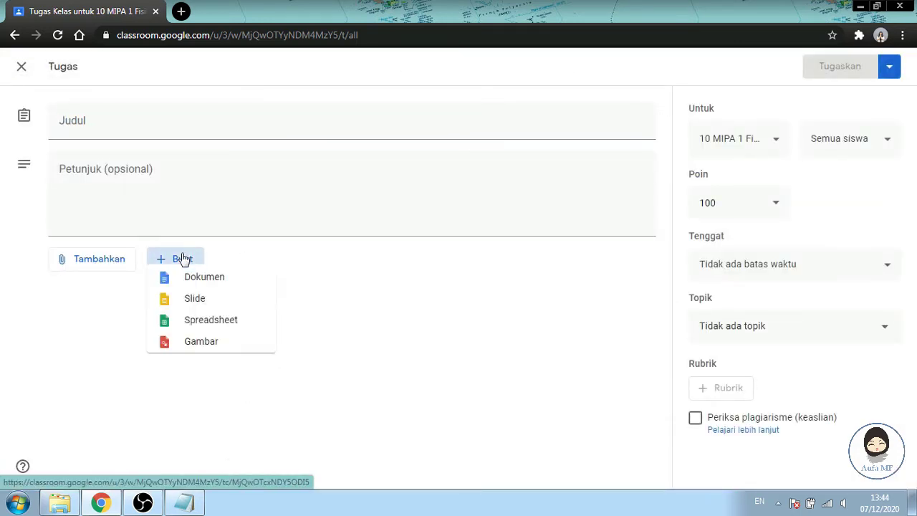
{"action": "left_click", "coordinate": [214, 375]}
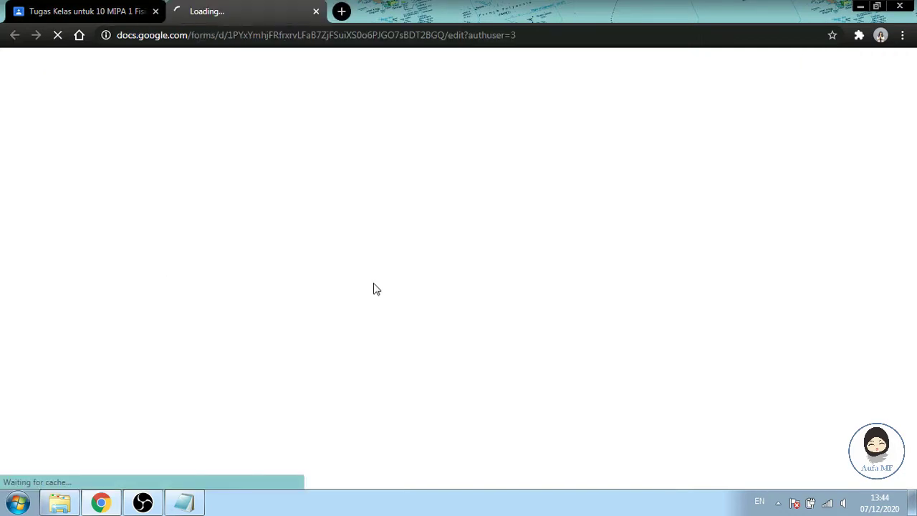
{"action": "left_click", "coordinate": [316, 11]}
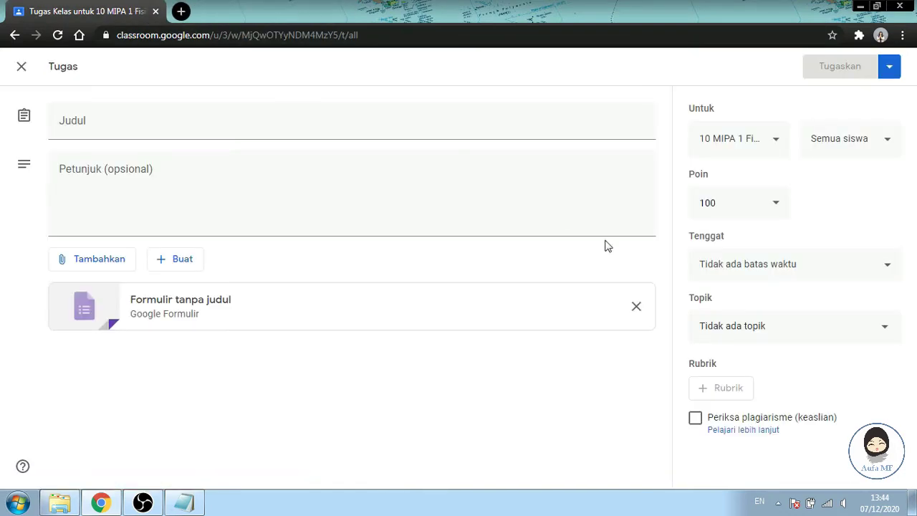
{"action": "left_click", "coordinate": [636, 307]}
- Try attaching the Ulangan Harian Bab 1 form from Google Drive with grade importing enabled, and close the assignment draft
{"action": "left_click", "coordinate": [124, 258]}
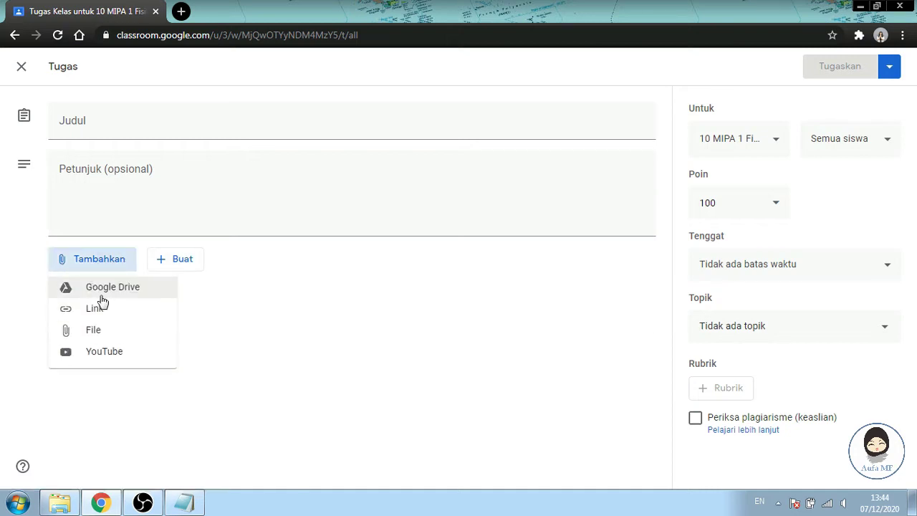
{"action": "left_click", "coordinate": [108, 290]}
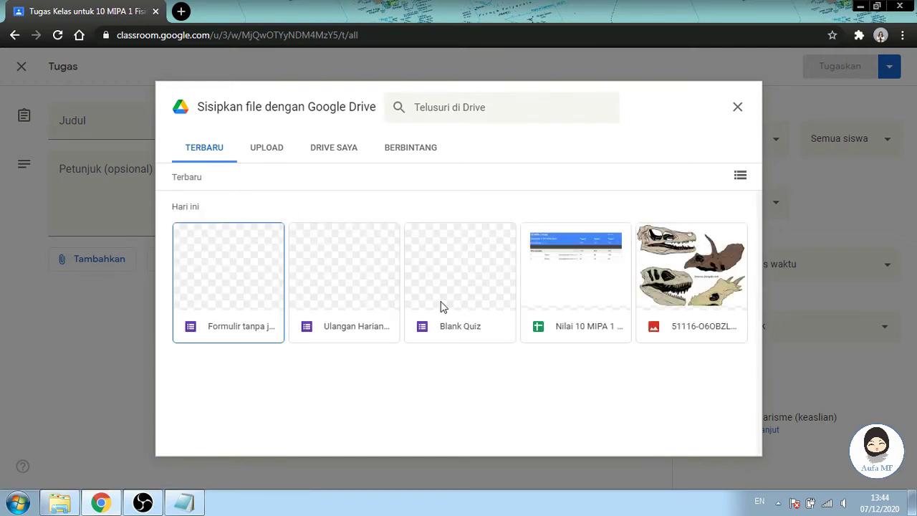
{"action": "double_click", "coordinate": [334, 308]}
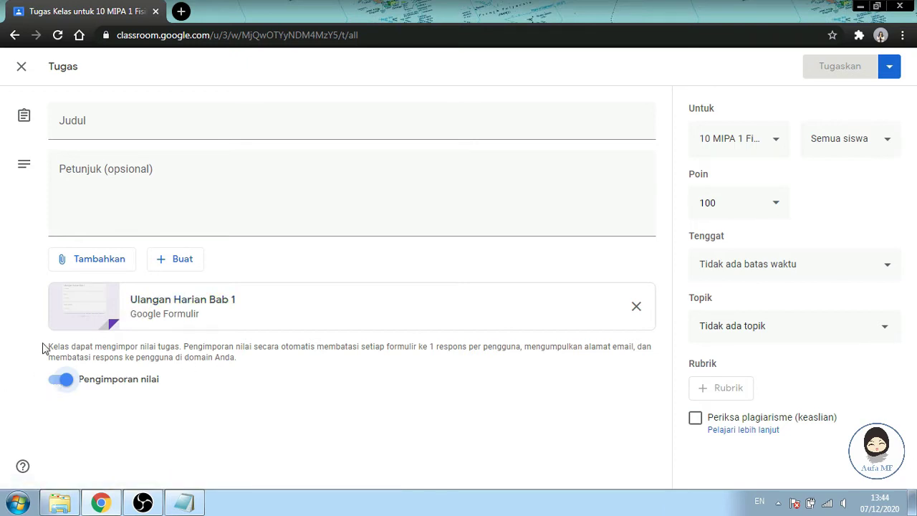
{"action": "left_click", "coordinate": [52, 384]}
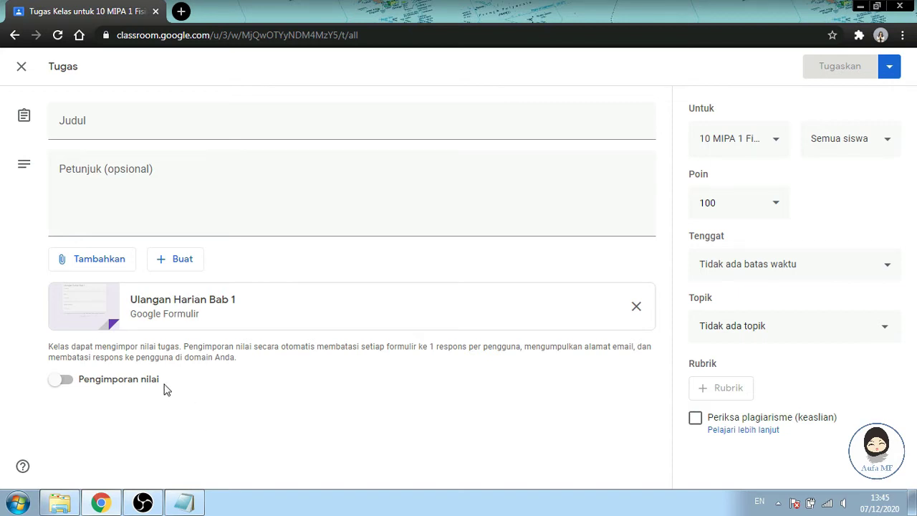
{"action": "left_click", "coordinate": [63, 382]}
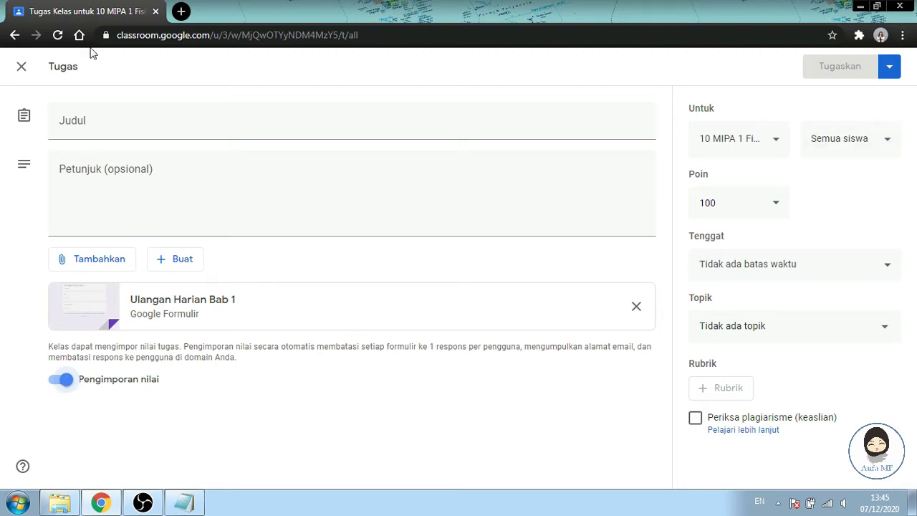
{"action": "left_click", "coordinate": [20, 67]}
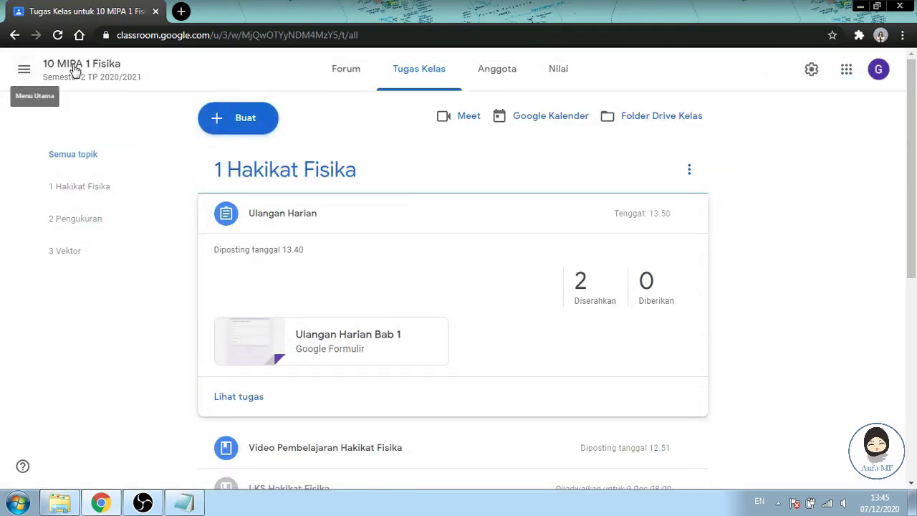
- Open the student work page of the Ulangan Harian assignment under 1 Hakikat Fisika
{"action": "left_click", "coordinate": [276, 209]}
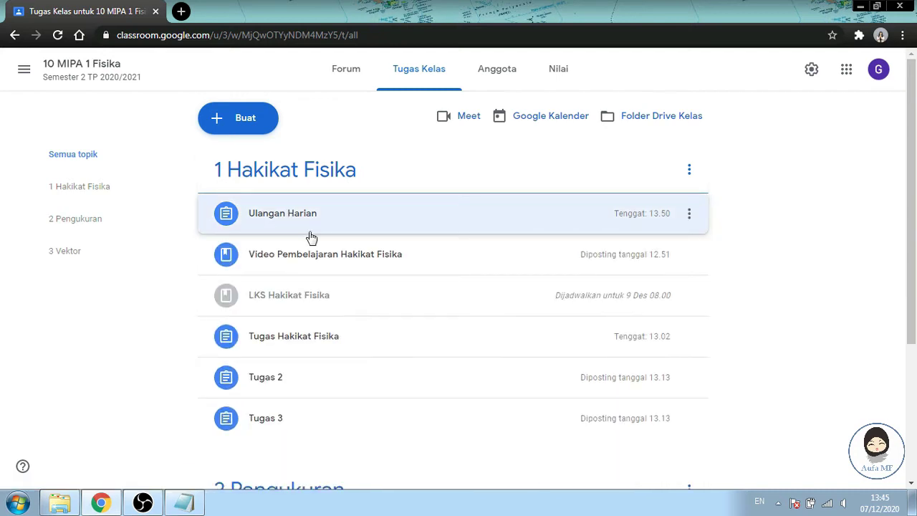
{"action": "left_click", "coordinate": [367, 220]}
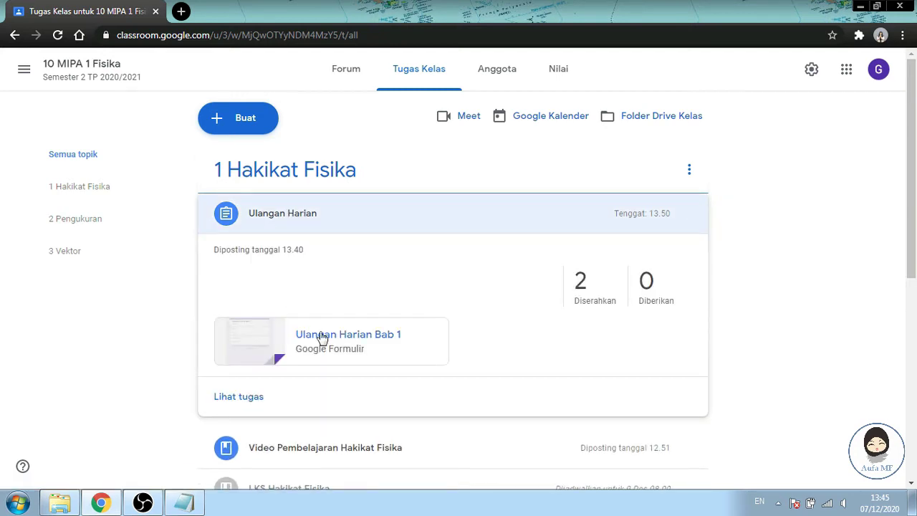
{"action": "left_click", "coordinate": [238, 398]}
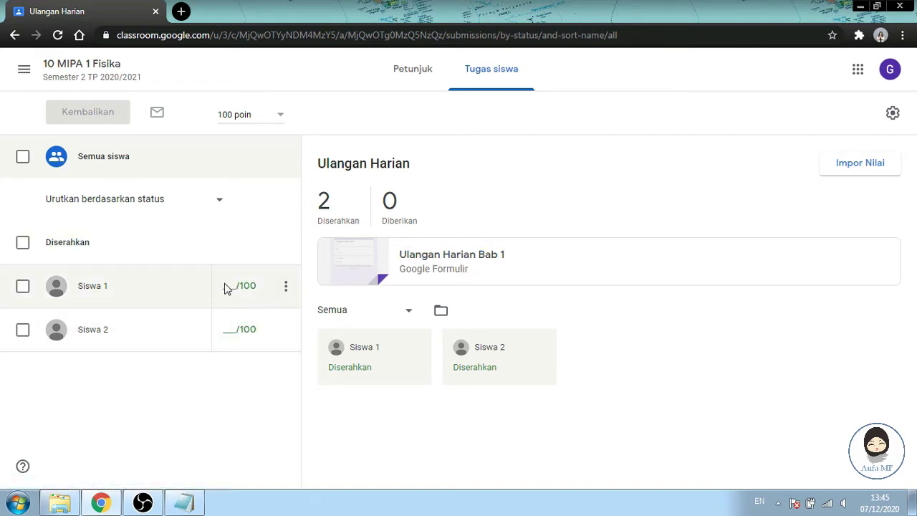
- Open the attached Ulangan Harian Bab 1 form in the form editor and display its responses, dismissing the quiz tour
{"action": "left_click", "coordinate": [418, 259]}
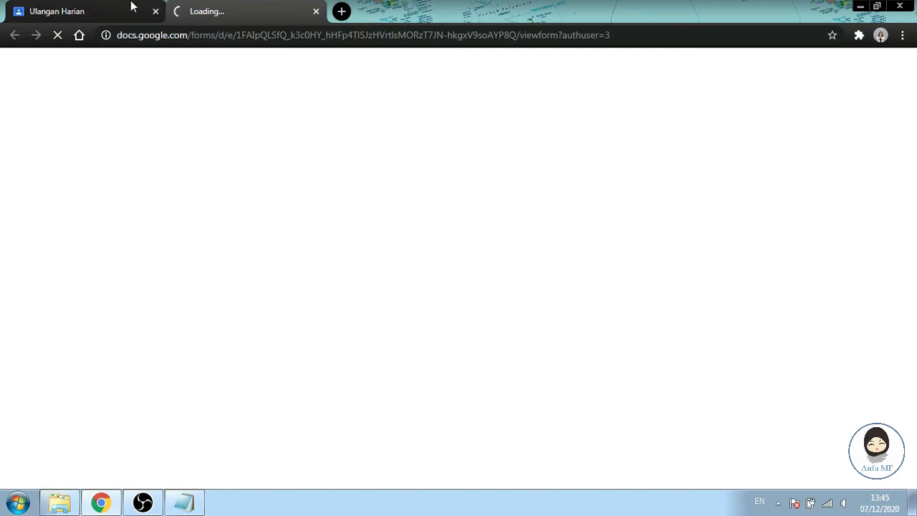
{"action": "left_click", "coordinate": [132, 9]}
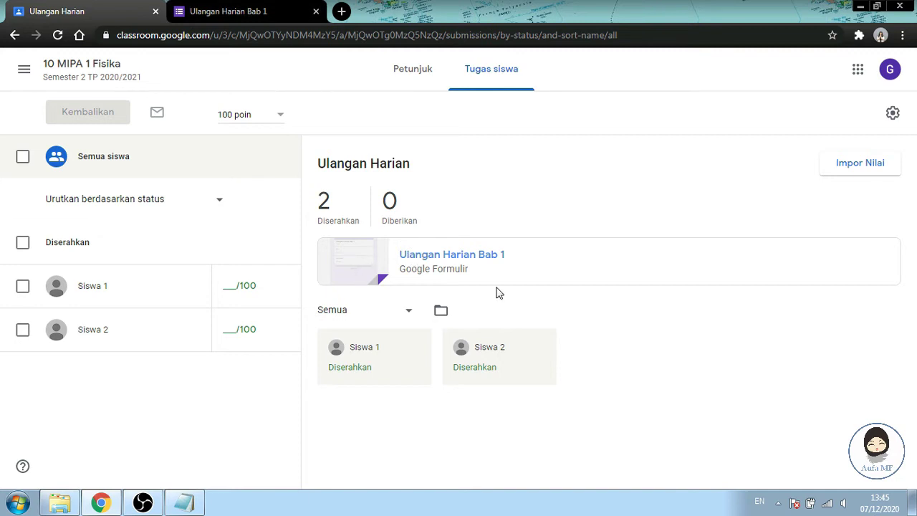
{"action": "left_click", "coordinate": [232, 22]}
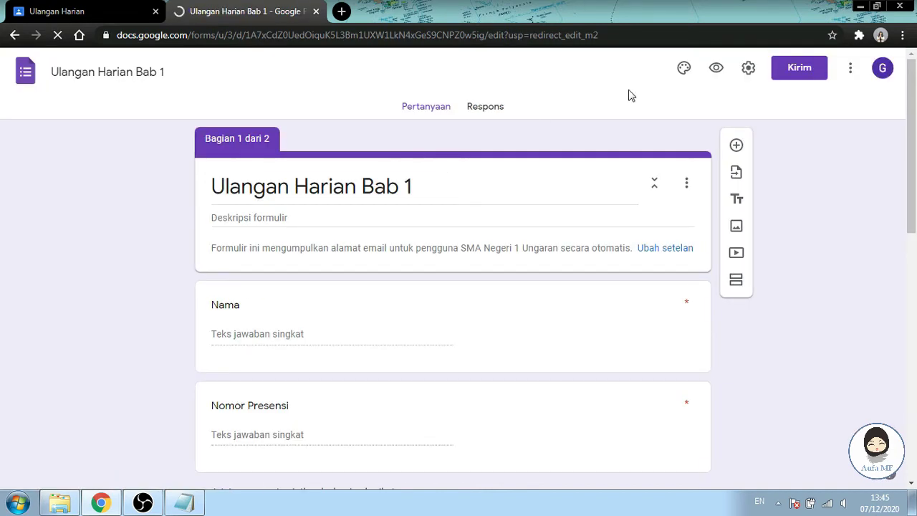
{"action": "scroll", "coordinate": [440, 236], "scroll_direction": "down", "scroll_amount": 3}
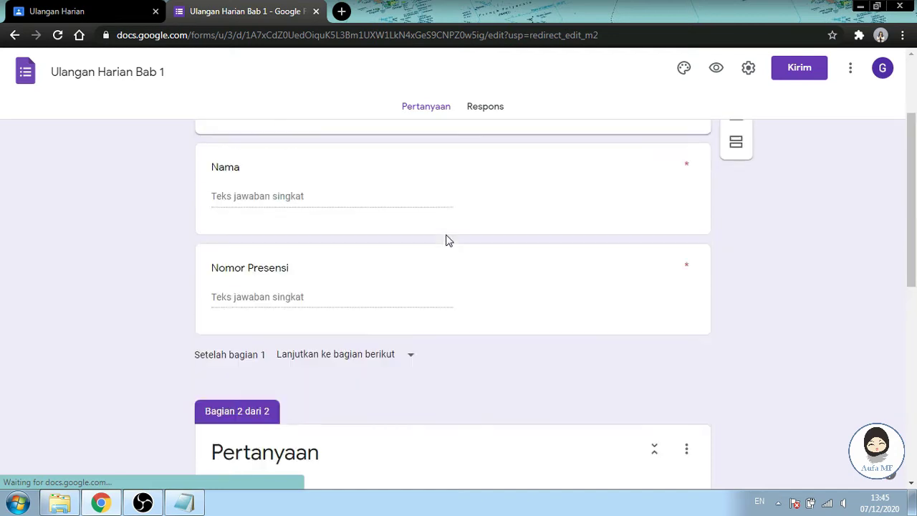
{"action": "left_click", "coordinate": [485, 112]}
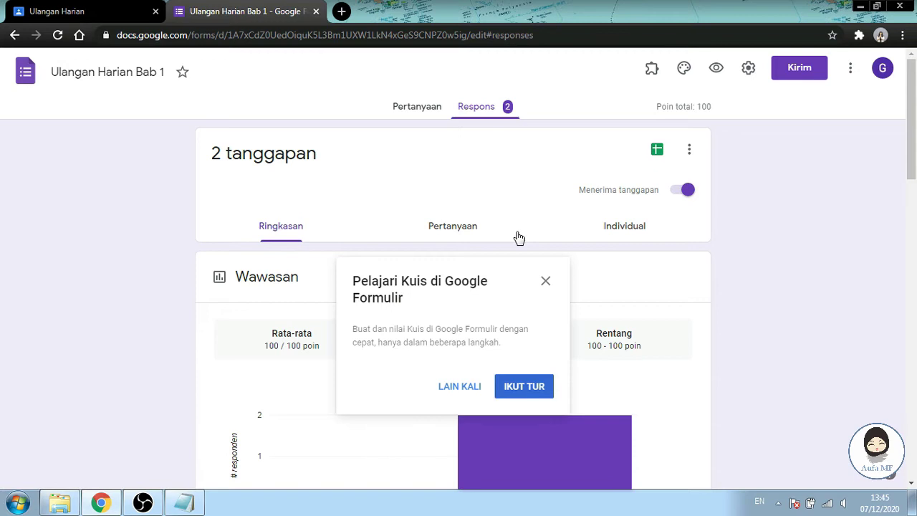
{"action": "left_click", "coordinate": [544, 281]}
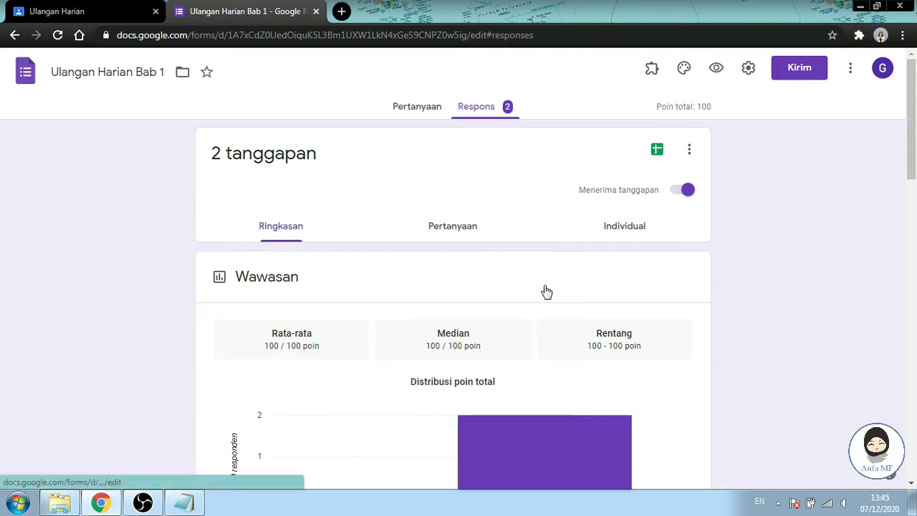
- Examine both students' individual form responses, including their answers and the points awarded
{"action": "left_click", "coordinate": [622, 231]}
{"action": "scroll", "coordinate": [268, 296], "scroll_direction": "down", "scroll_amount": 2}
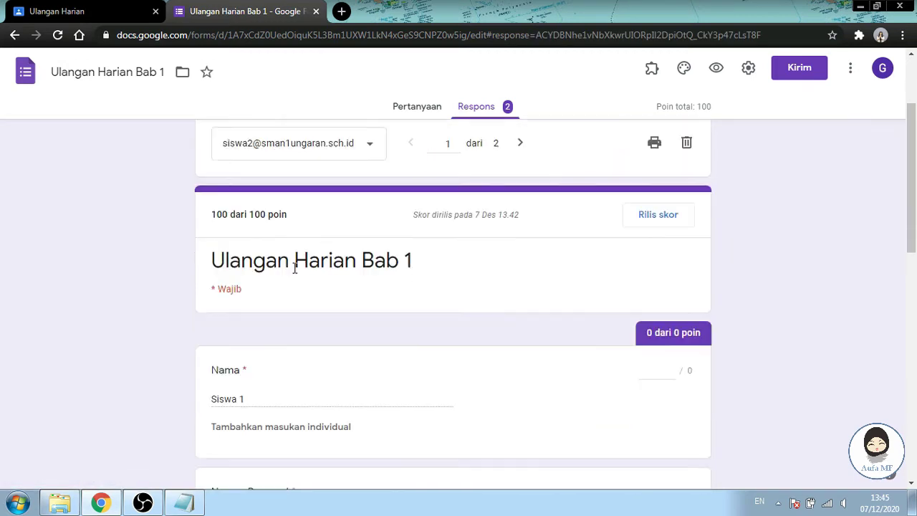
{"action": "left_click", "coordinate": [519, 140]}
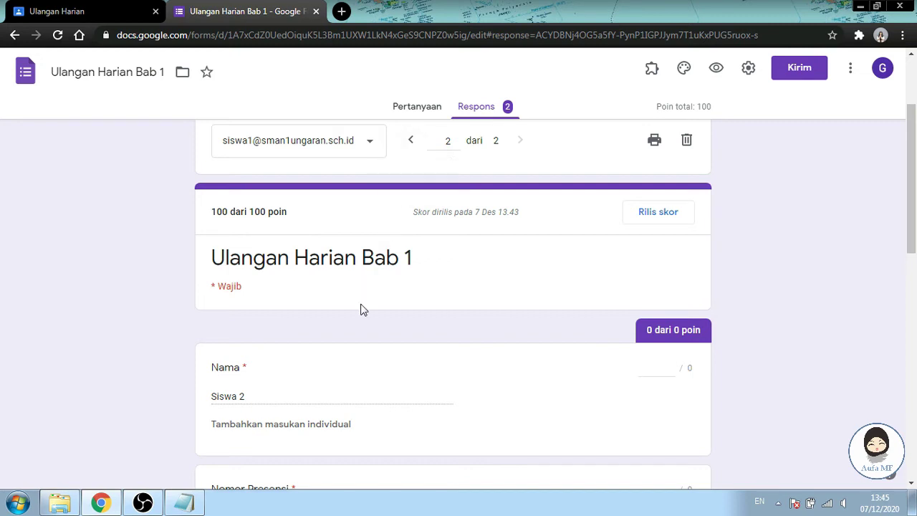
{"action": "scroll", "coordinate": [365, 311], "scroll_direction": "down", "scroll_amount": 6}
{"action": "scroll", "coordinate": [377, 313], "scroll_direction": "up", "scroll_amount": 10}
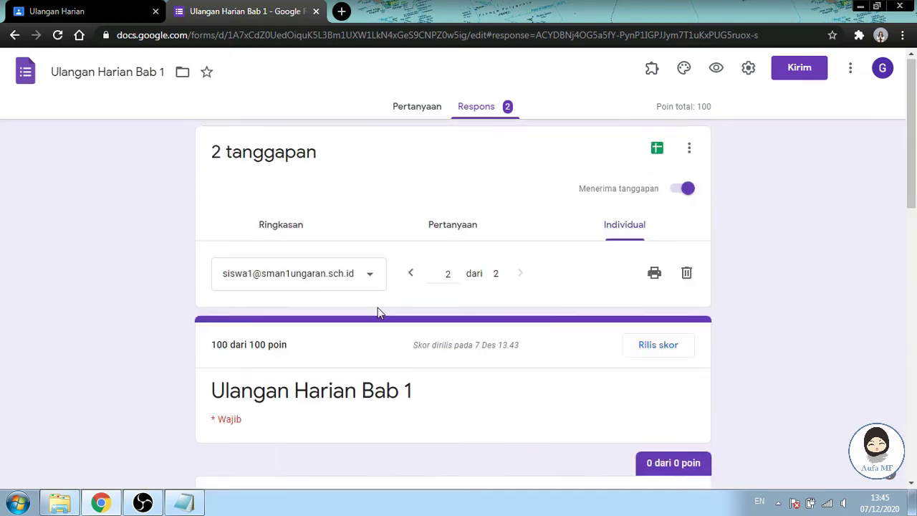
{"action": "scroll", "coordinate": [544, 451], "scroll_direction": "down", "scroll_amount": 5}
{"action": "scroll", "coordinate": [552, 436], "scroll_direction": "down", "scroll_amount": 5}
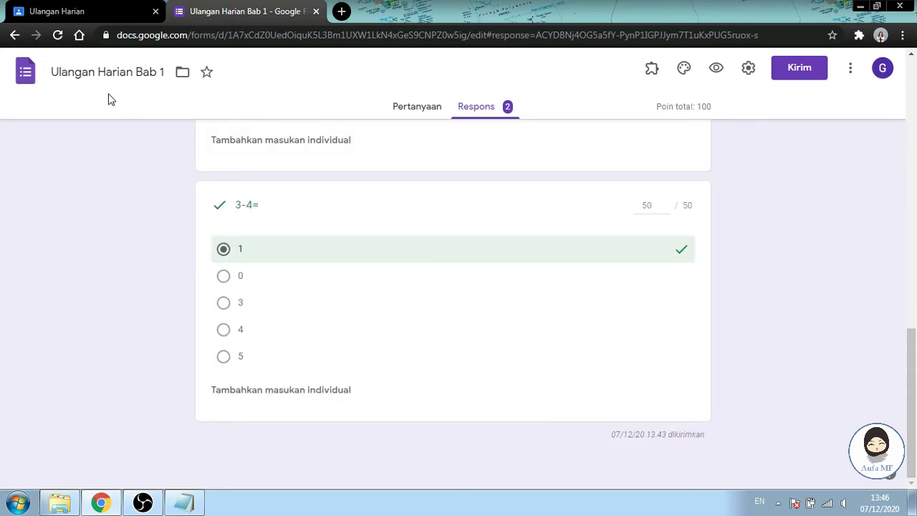
- Return to the Ulangan Harian student work in Classroom and import the grades from the attached form
{"action": "left_click", "coordinate": [86, 8]}
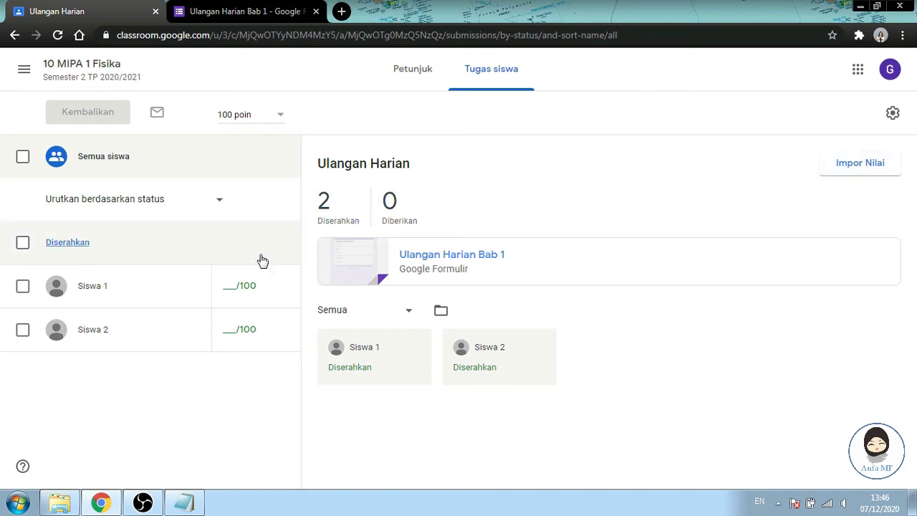
{"action": "left_click", "coordinate": [857, 168]}
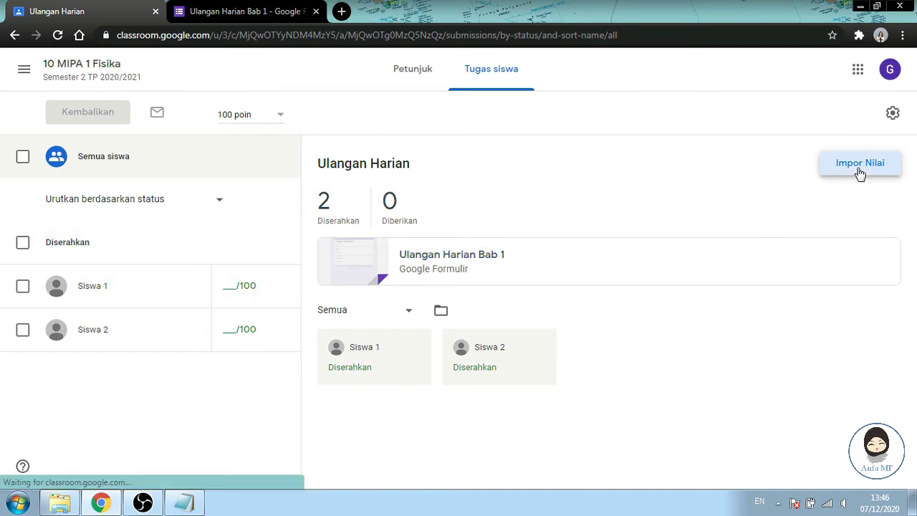
{"action": "left_click", "coordinate": [627, 303]}
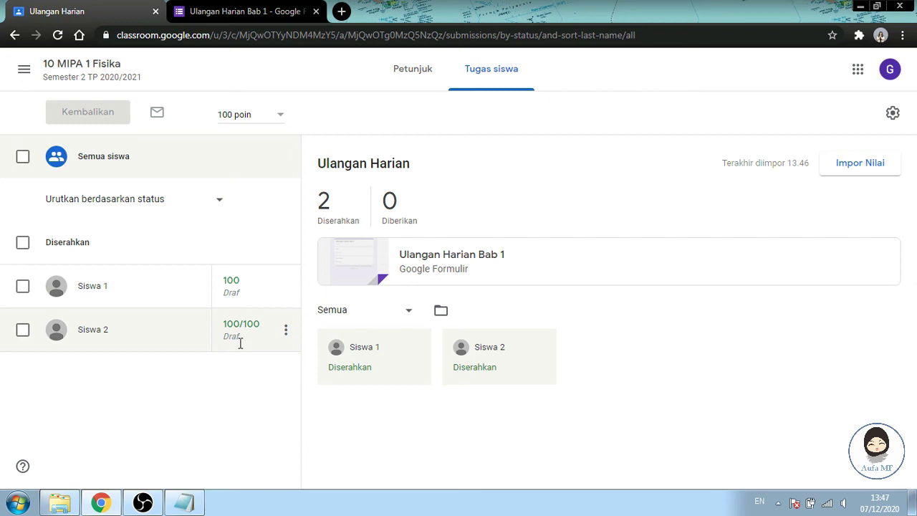
- Select all students and return their graded Ulangan Harian work without a private comment
{"action": "left_click", "coordinate": [23, 160]}
{"action": "left_click", "coordinate": [76, 127]}
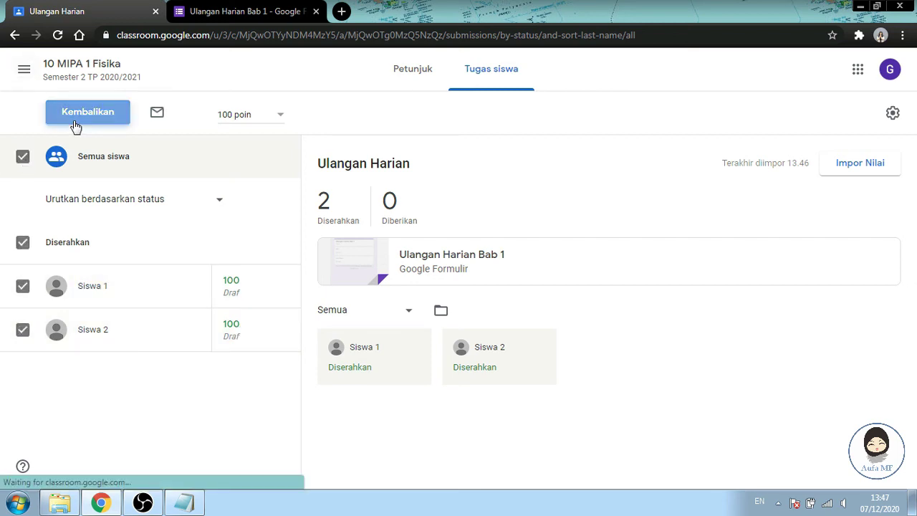
{"action": "left_click", "coordinate": [592, 367]}
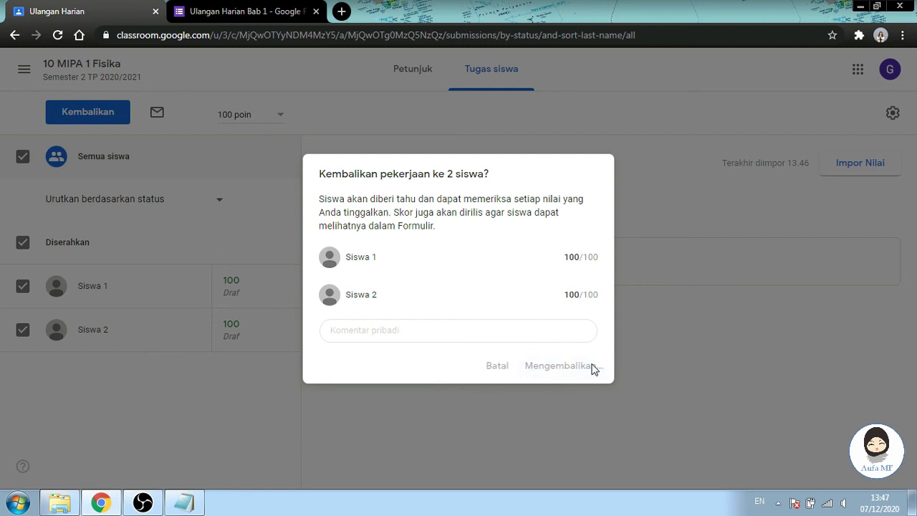